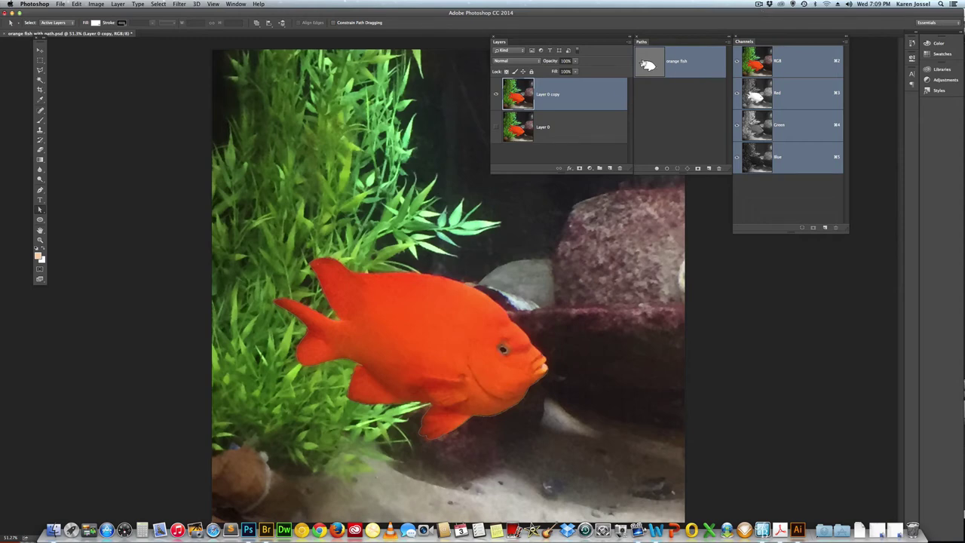
# Step: Activate the 'orange fish' path and show its anchor points with the Direct Selection Tool
pyautogui.click(648, 65)
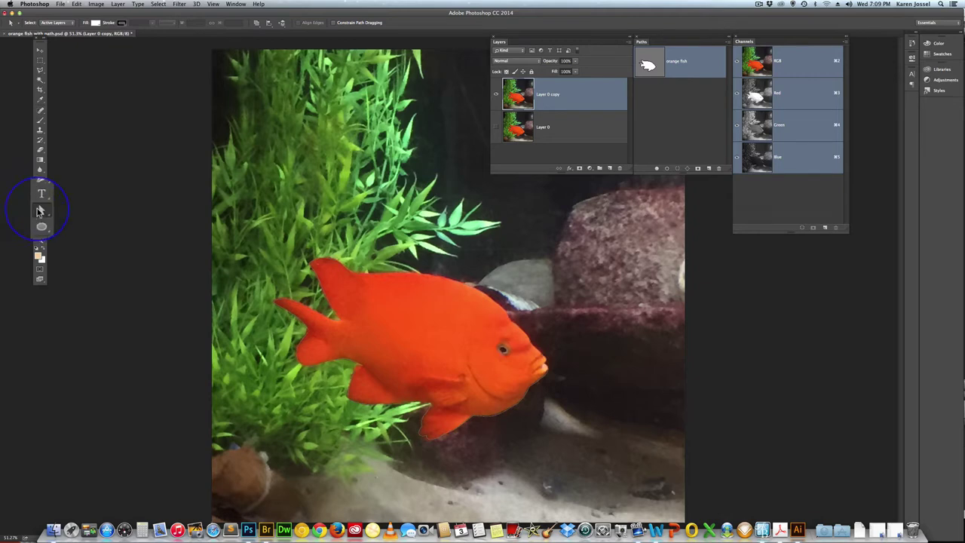
pyautogui.click(41, 212)
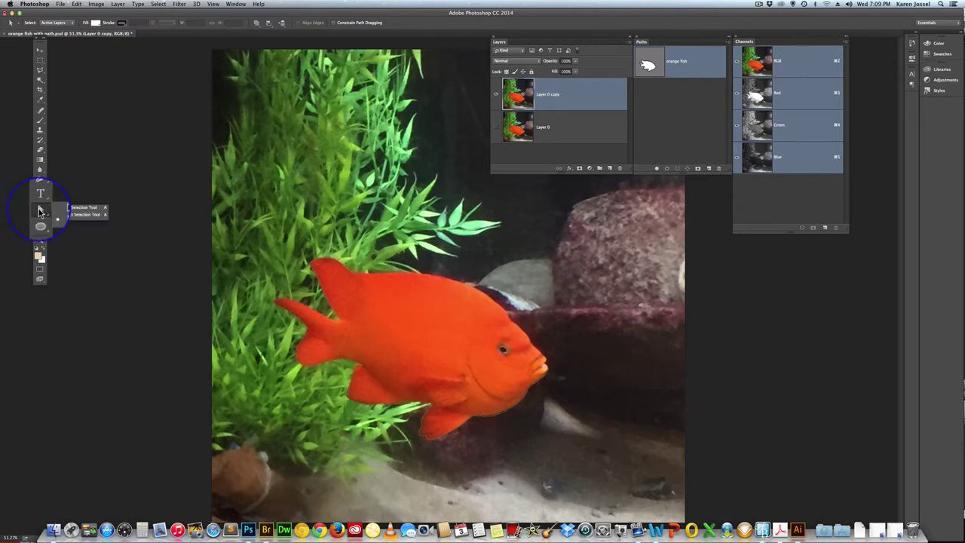
pyautogui.click(76, 216)
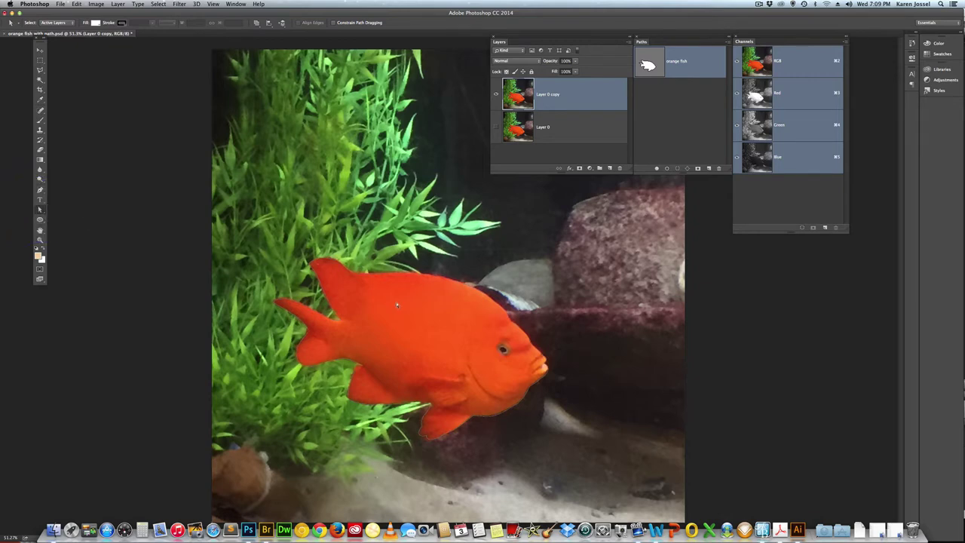
pyautogui.click(389, 276)
# Step: Load the 'orange fish' path as a selection, then deselect the path in the Paths panel
pyautogui.click(677, 168)
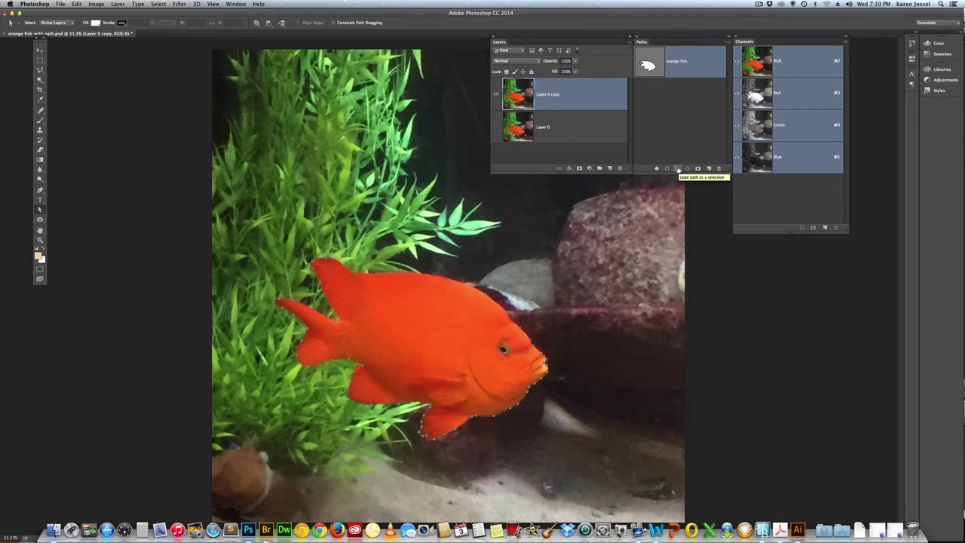
pyautogui.click(678, 168)
pyautogui.click(678, 124)
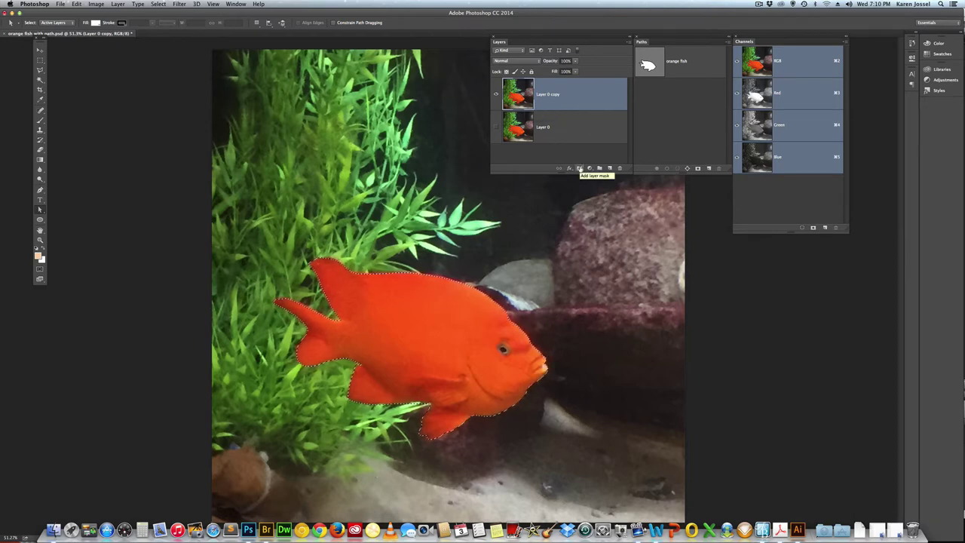
# Step: Add a layer mask from the fish selection to Layer 0 copy, then toggle it off and on to compare
pyautogui.click(579, 169)
pyautogui.click(579, 169)
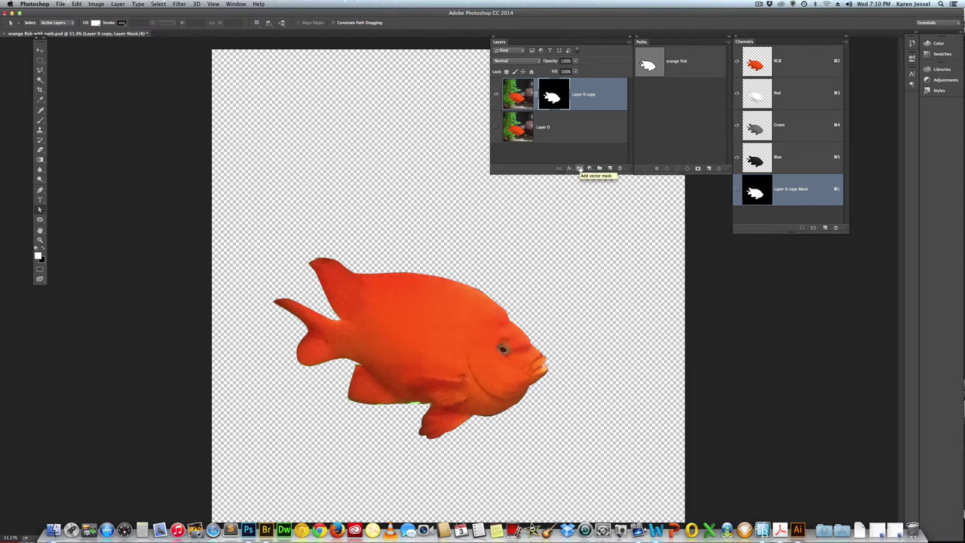
pyautogui.press('shift')
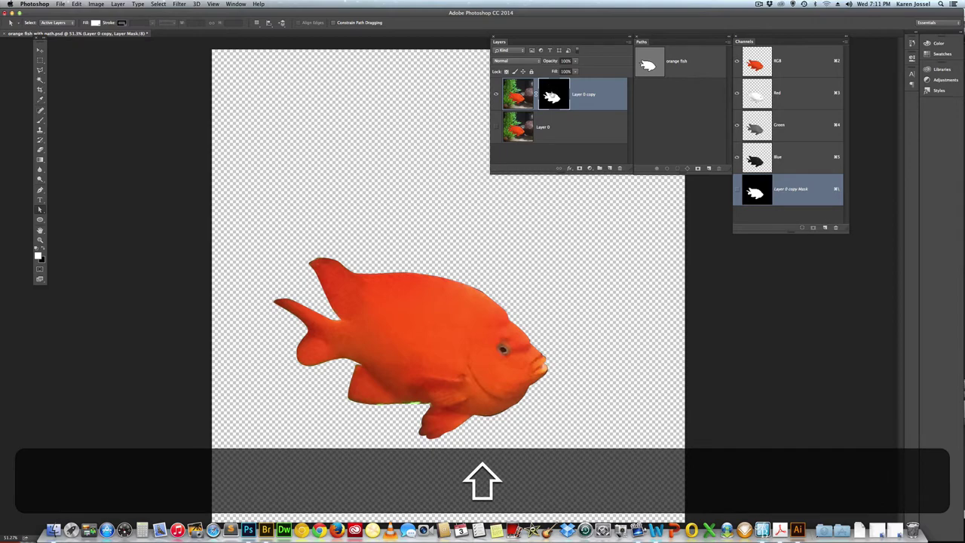
pyautogui.keyDown('shift'); pyautogui.click(549, 96); pyautogui.keyUp('shift')
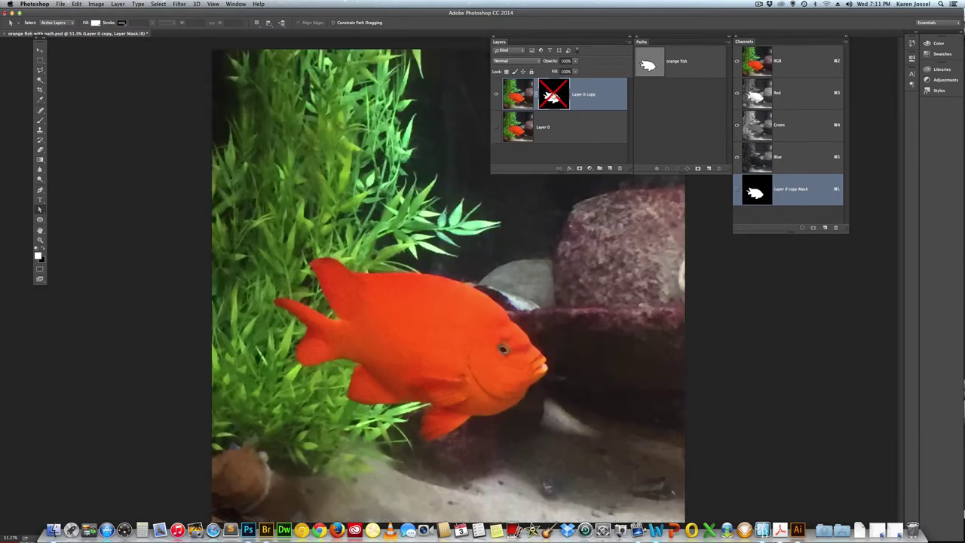
pyautogui.keyDown('shift'); pyautogui.click(550, 95); pyautogui.keyUp('shift')
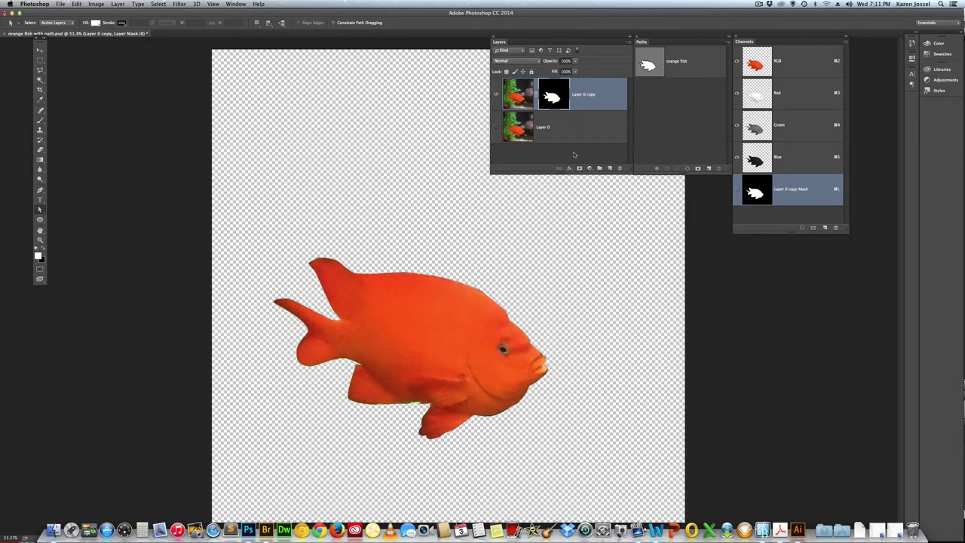
# Step: Target the Layer 0 copy pixels instead of the mask and zoom in on the fish
pyautogui.click(527, 95)
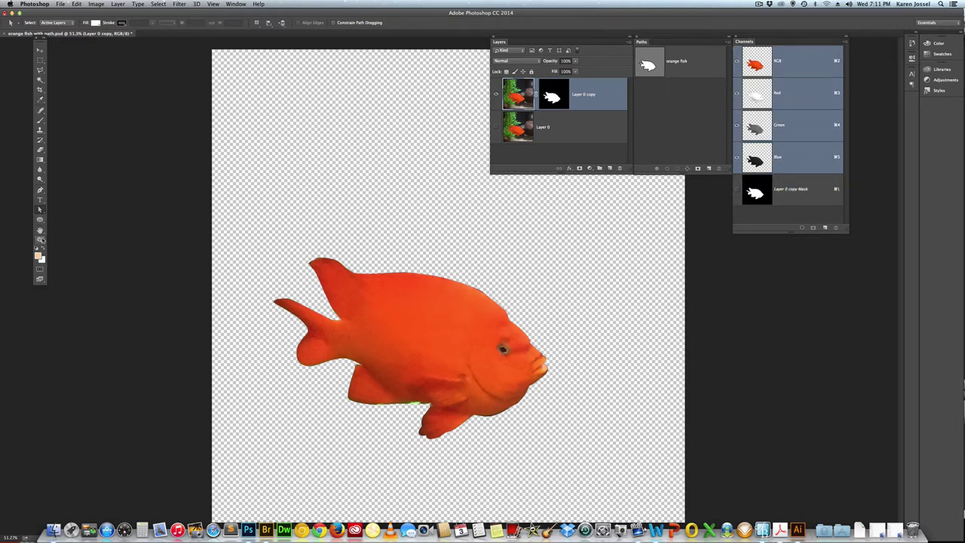
pyautogui.click(41, 239)
pyautogui.click(478, 326)
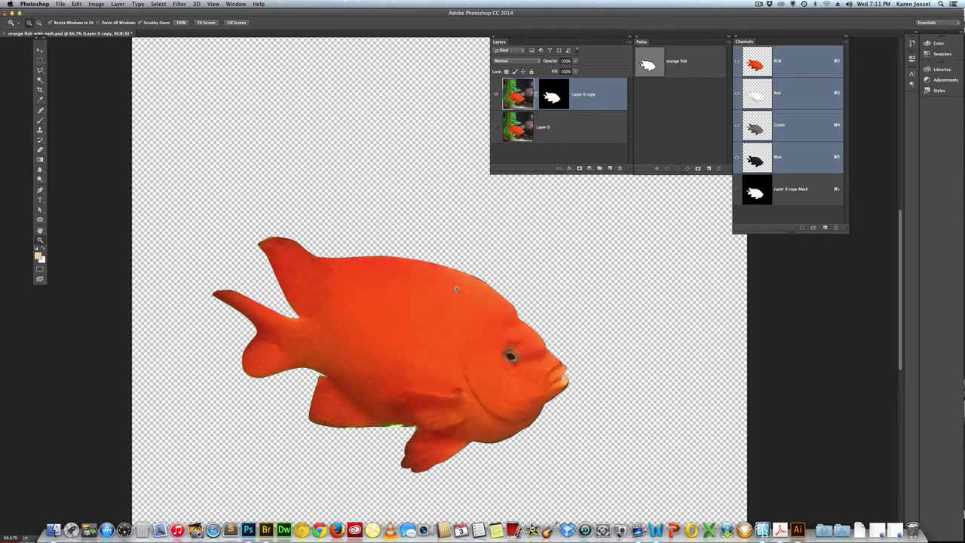
# Step: Spot-heal the green fringe along the fish's top edge, back and belly
pyautogui.click(41, 111)
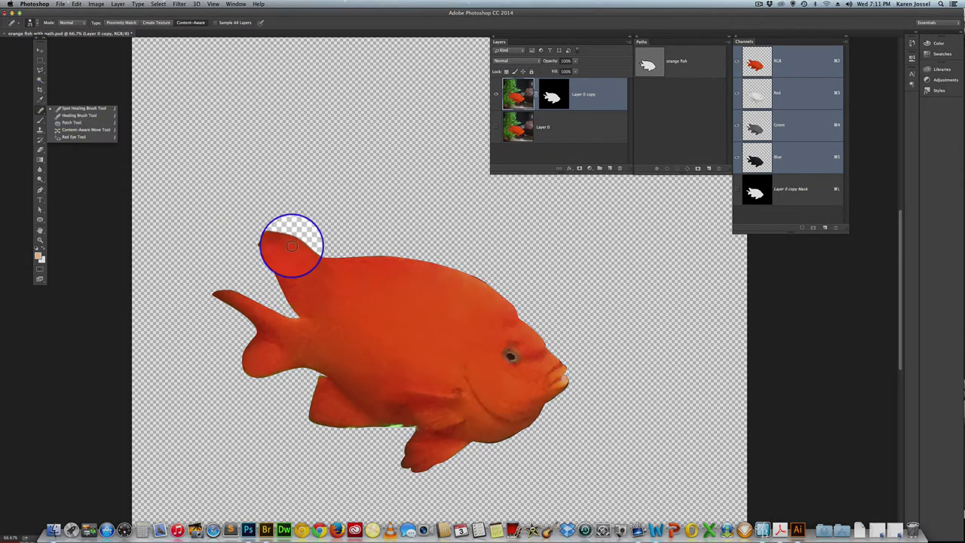
pyautogui.moveTo(387, 254)
pyautogui.mouseDown()
pyautogui.moveTo(454, 261)
pyautogui.moveTo(474, 276)
pyautogui.mouseUp()
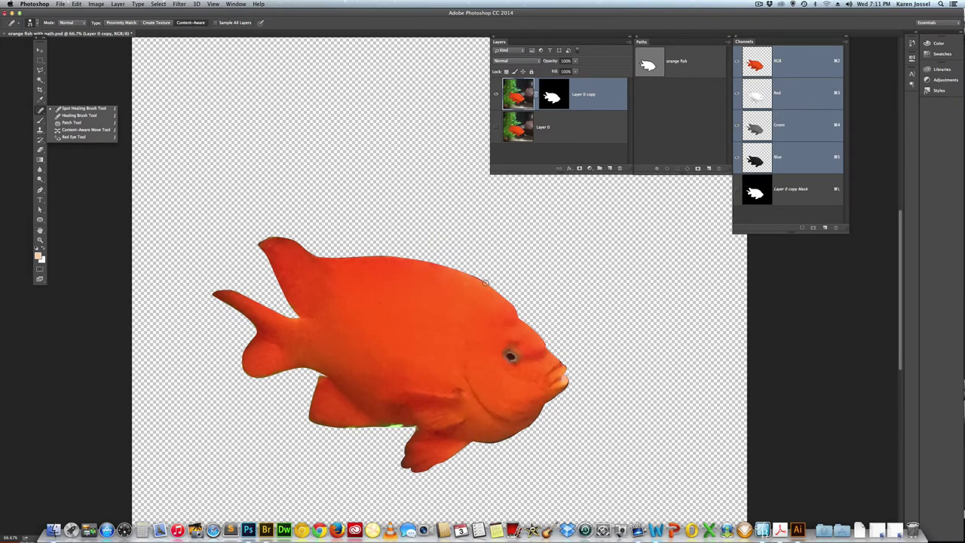
pyautogui.moveTo(485, 283); pyautogui.dragTo(463, 276)
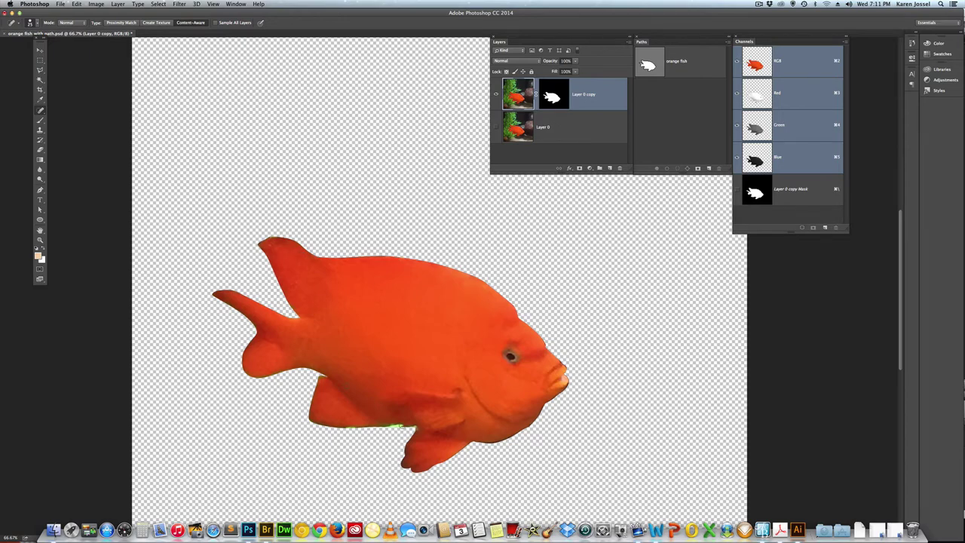
pyautogui.moveTo(407, 424)
pyautogui.mouseDown()
pyautogui.moveTo(331, 430)
pyautogui.moveTo(380, 424)
pyautogui.moveTo(330, 425)
pyautogui.mouseUp()
# Step: Spot-heal the tail fin edges, dorsal fin, lips, lower jaw and lower belly
pyautogui.moveTo(240, 309)
pyautogui.mouseDown()
pyautogui.moveTo(214, 295)
pyautogui.moveTo(234, 290)
pyautogui.moveTo(211, 294)
pyautogui.mouseUp()
pyautogui.moveTo(256, 328); pyautogui.dragTo(237, 309)
pyautogui.moveTo(284, 237); pyautogui.dragTo(258, 246)
pyautogui.moveTo(559, 367)
pyautogui.mouseDown()
pyautogui.moveTo(569, 386)
pyautogui.moveTo(525, 430)
pyautogui.moveTo(469, 444)
pyautogui.mouseUp()
pyautogui.moveTo(527, 428)
pyautogui.mouseDown()
pyautogui.moveTo(545, 403)
pyautogui.moveTo(528, 427)
pyautogui.mouseUp()
pyautogui.moveTo(423, 428); pyautogui.dragTo(410, 427)
pyautogui.moveTo(289, 367)
pyautogui.mouseDown()
pyautogui.moveTo(253, 376)
pyautogui.moveTo(243, 357)
pyautogui.mouseUp()
# Step: Rename Layer 0 copy to 'orange fish in tank' and make it the active layer
pyautogui.click(808, 200)
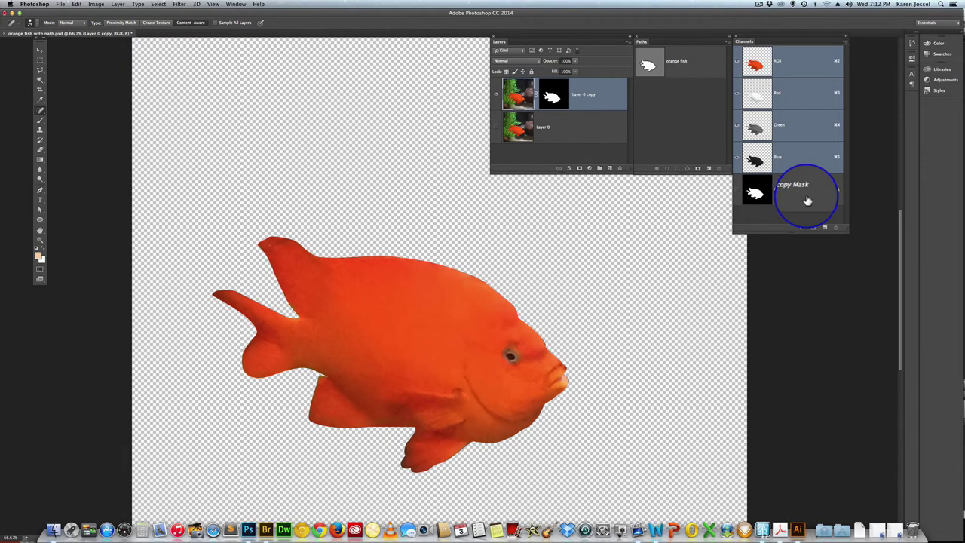
pyautogui.moveTo(807, 200); pyautogui.dragTo(776, 192)
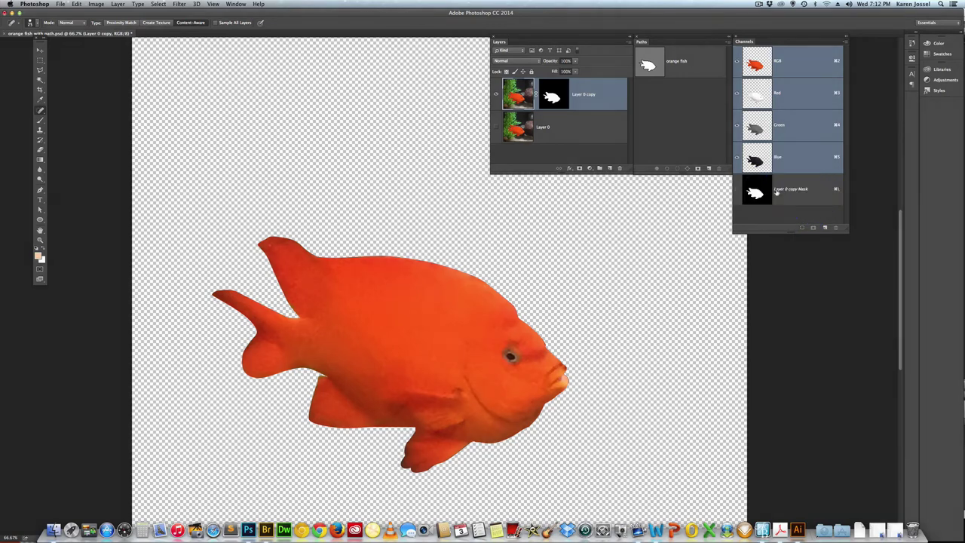
pyautogui.doubleClick(587, 95)
pyautogui.write('orange f')
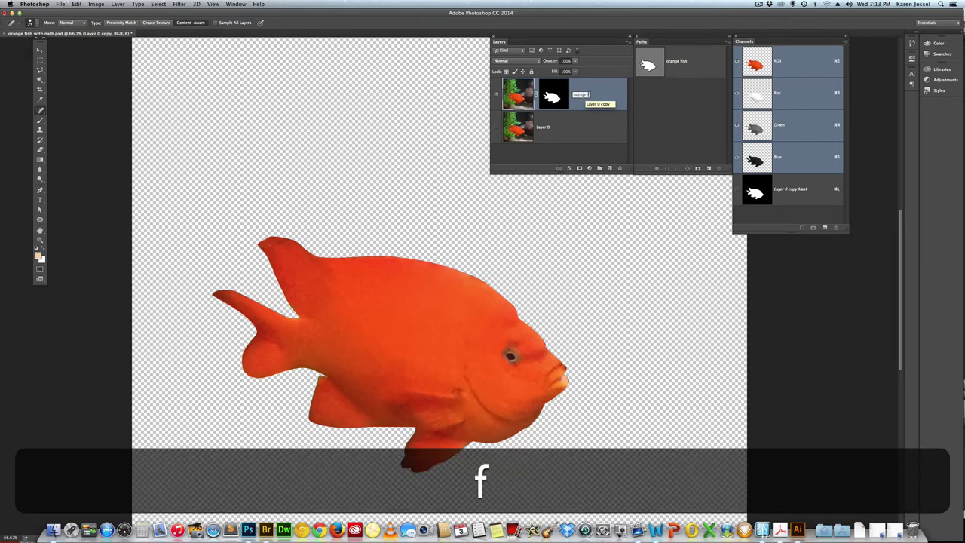
pyautogui.write('ish in tank')
pyautogui.press('Return')
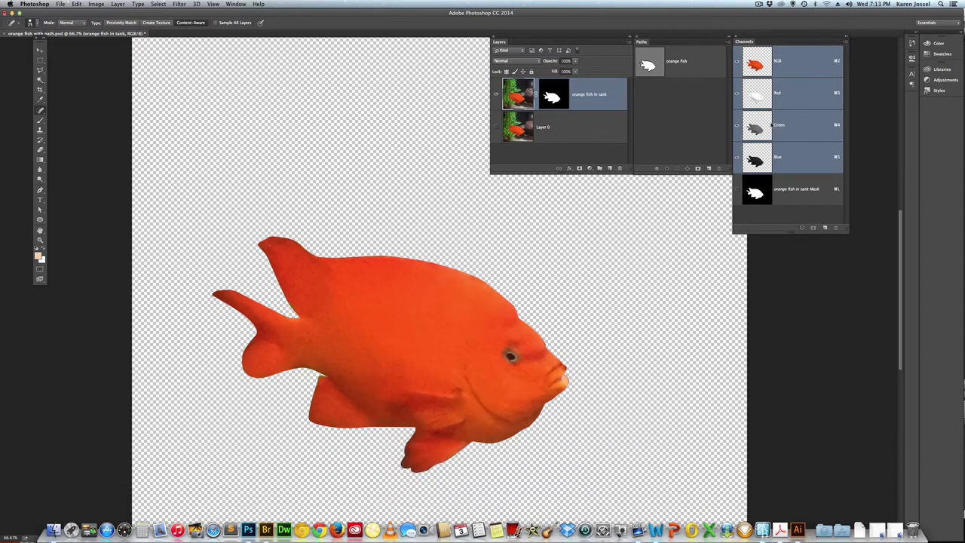
pyautogui.click(573, 135)
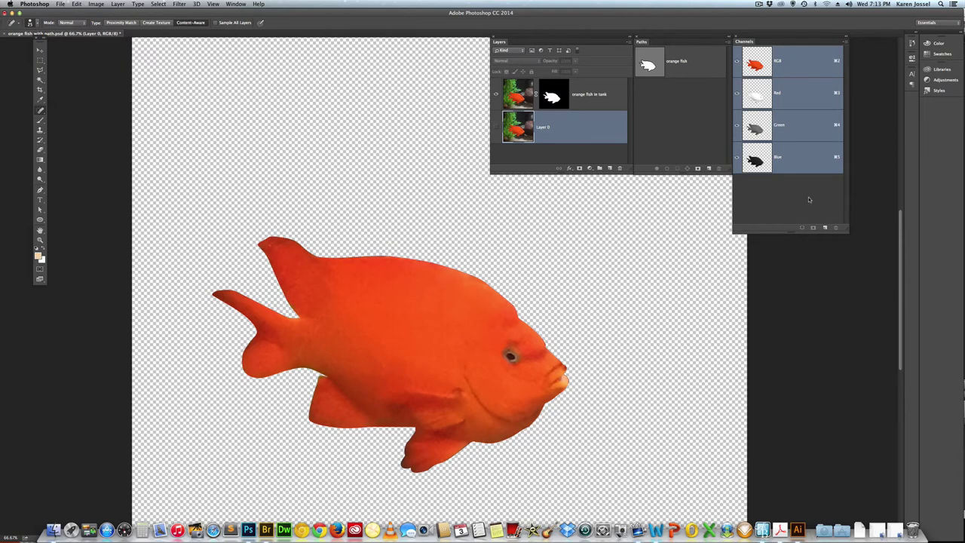
pyautogui.click(593, 92)
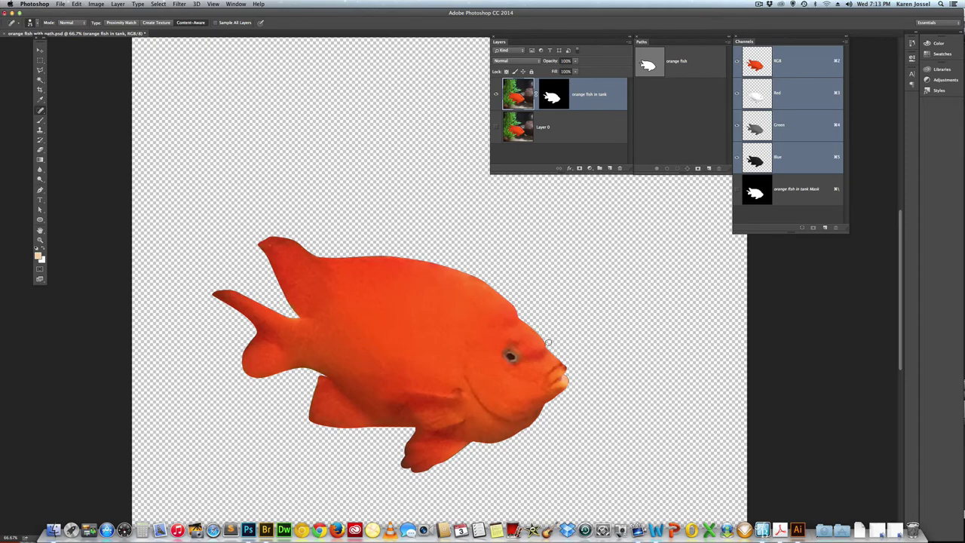
# Step: Spot-heal the dark blemish on the fish's lips and shrink the brush size
pyautogui.click(567, 378)
pyautogui.moveTo(566, 381); pyautogui.dragTo(568, 369)
pyautogui.click(564, 368)
pyautogui.rightClick(87, 186)
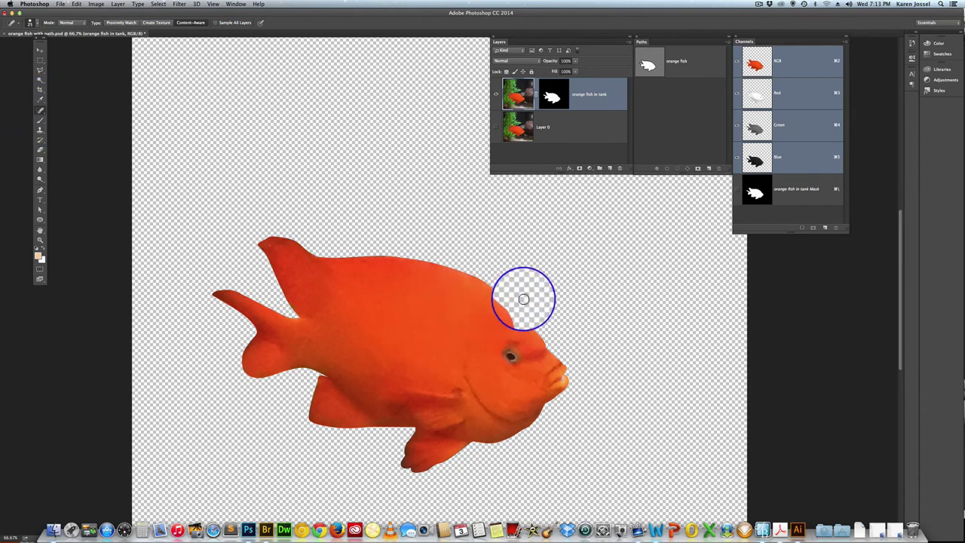
pyautogui.press('[')
pyautogui.press('[')
pyautogui.press('[')
pyautogui.press('[')
pyautogui.press('[')
pyautogui.press('[')
pyautogui.press('[')
pyautogui.press('[')
pyautogui.press('[')
pyautogui.press('[')
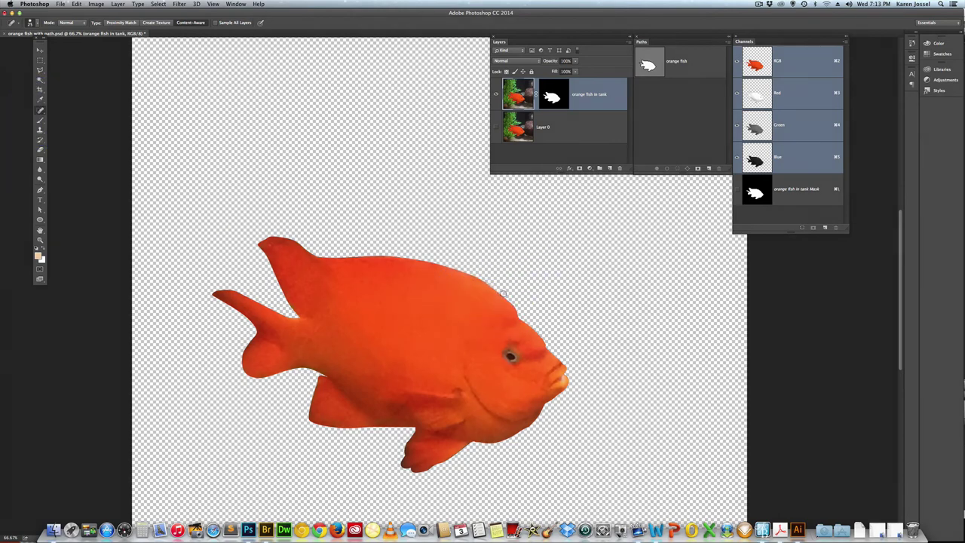
# Step: Zoom in to 300% on the fish's head around the eye
pyautogui.click(40, 240)
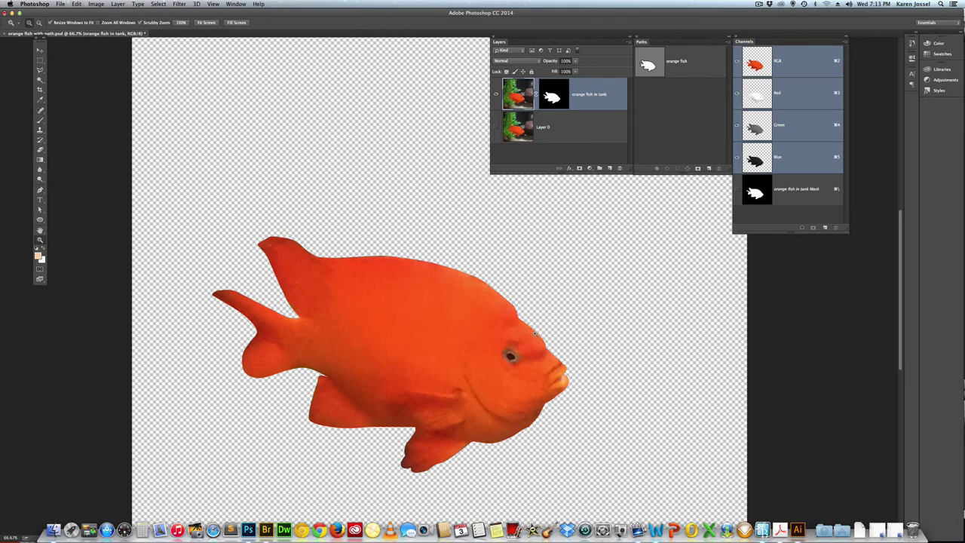
pyautogui.click(541, 341)
pyautogui.click(549, 351)
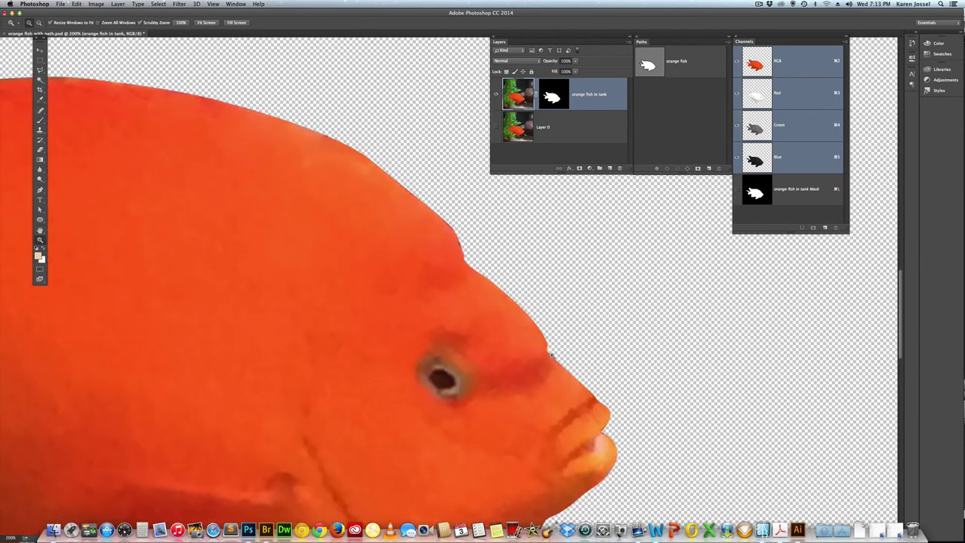
pyautogui.click(547, 345)
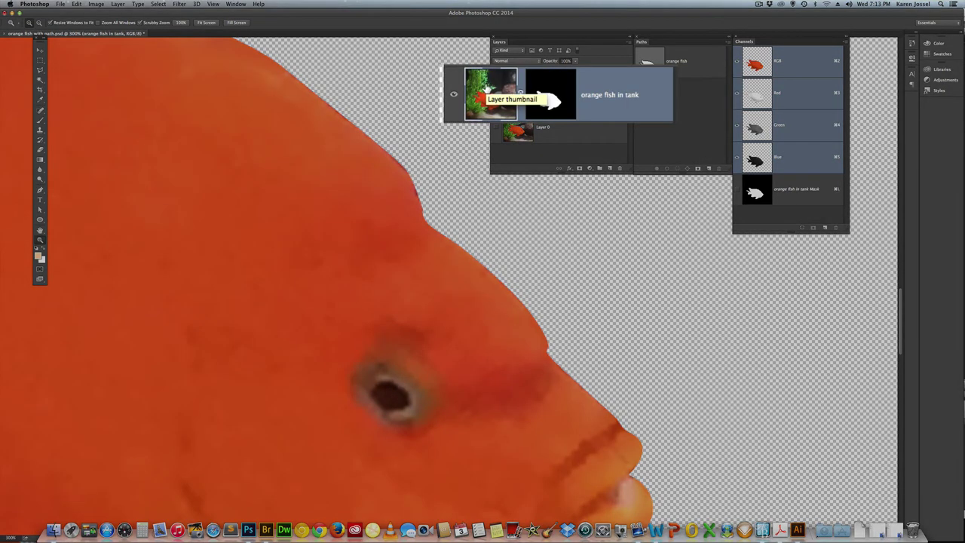
# Step: Target the layer mask, choose the Brush tool, check its preset size, and set white as the painting colour
pyautogui.click(549, 94)
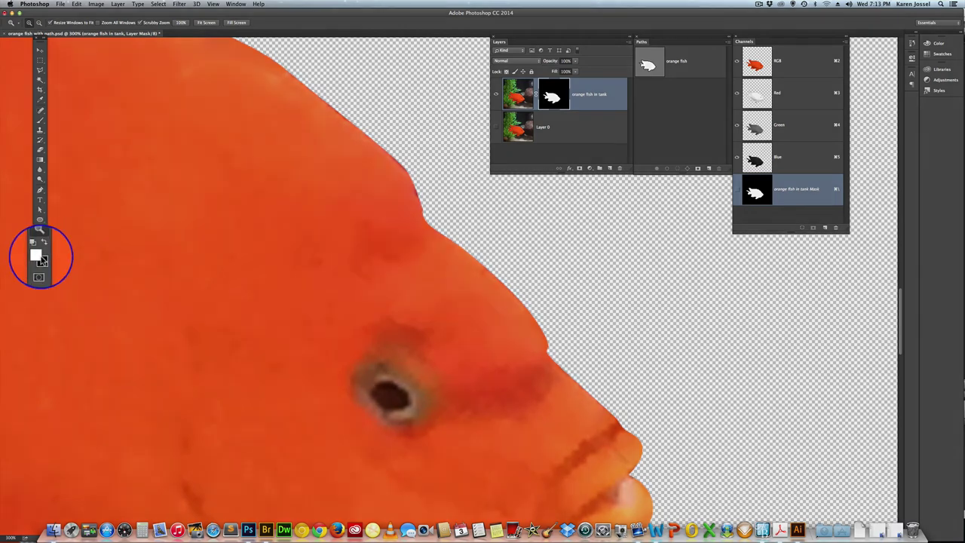
pyautogui.press('x')
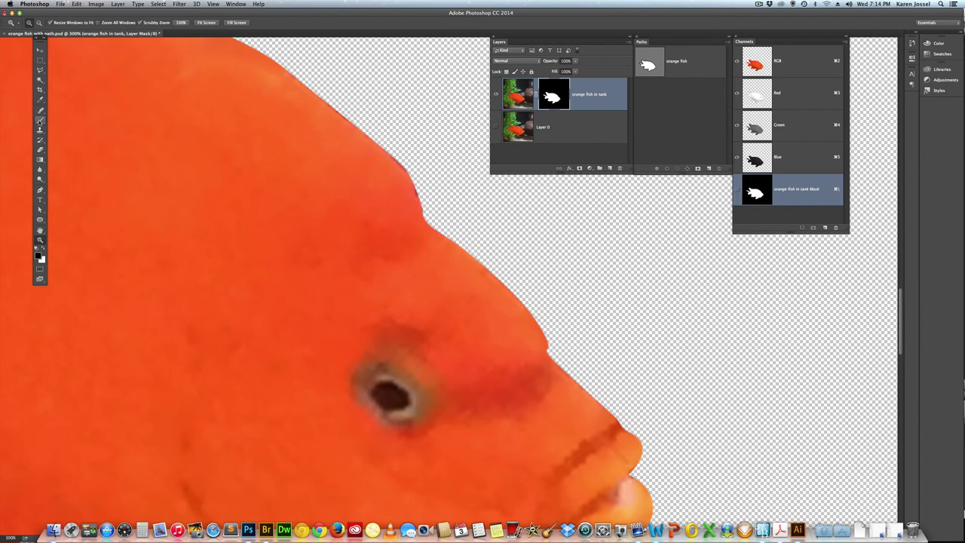
pyautogui.click(40, 121)
pyautogui.click(38, 24)
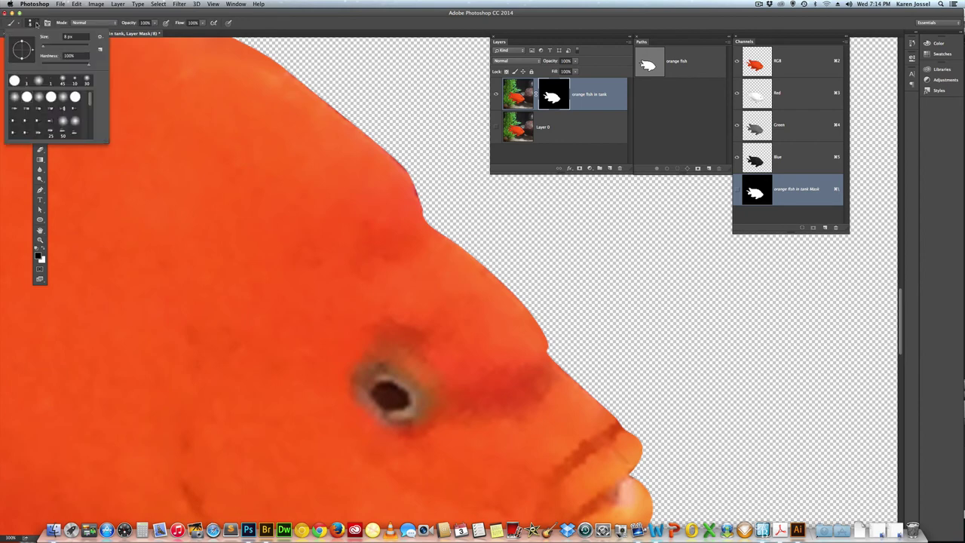
pyautogui.click(37, 25)
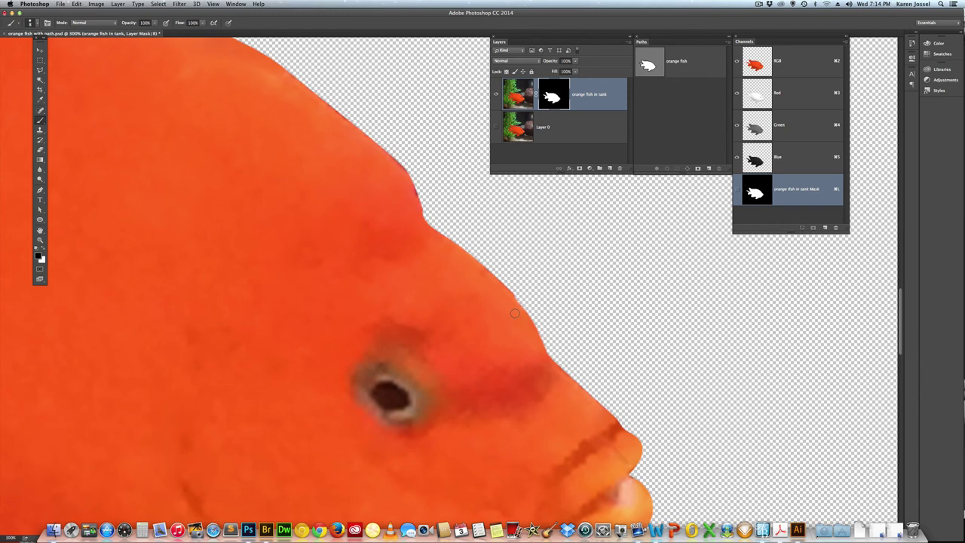
pyautogui.press('x')
# Step: Undo a stray heal on the mask, then spot-heal the dark smear along the head's top edge
pyautogui.click(40, 110)
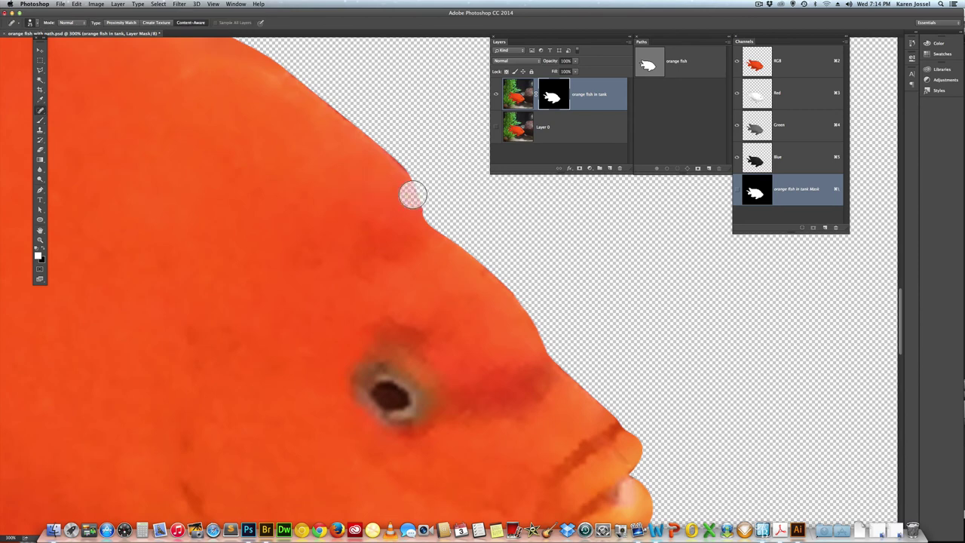
pyautogui.moveTo(413, 195); pyautogui.dragTo(400, 161)
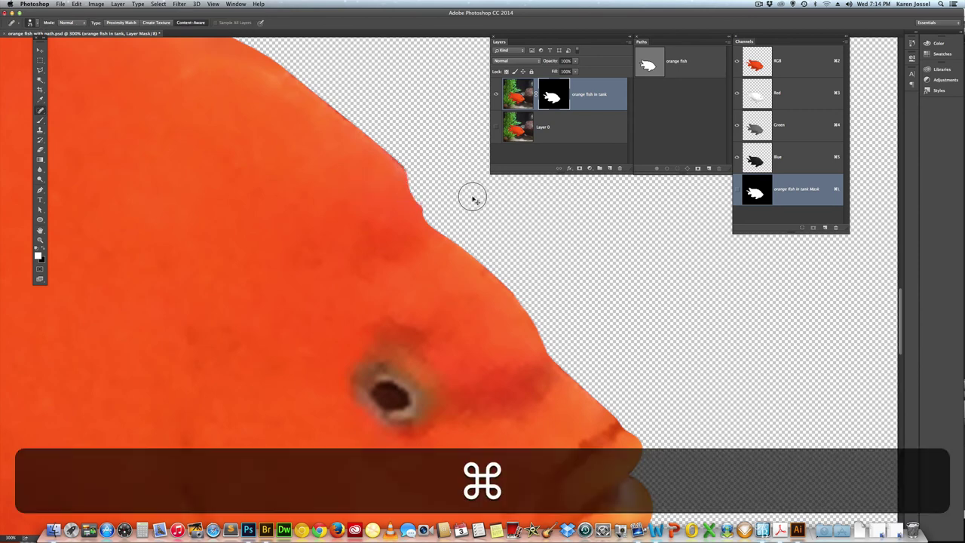
pyautogui.press('super+z')
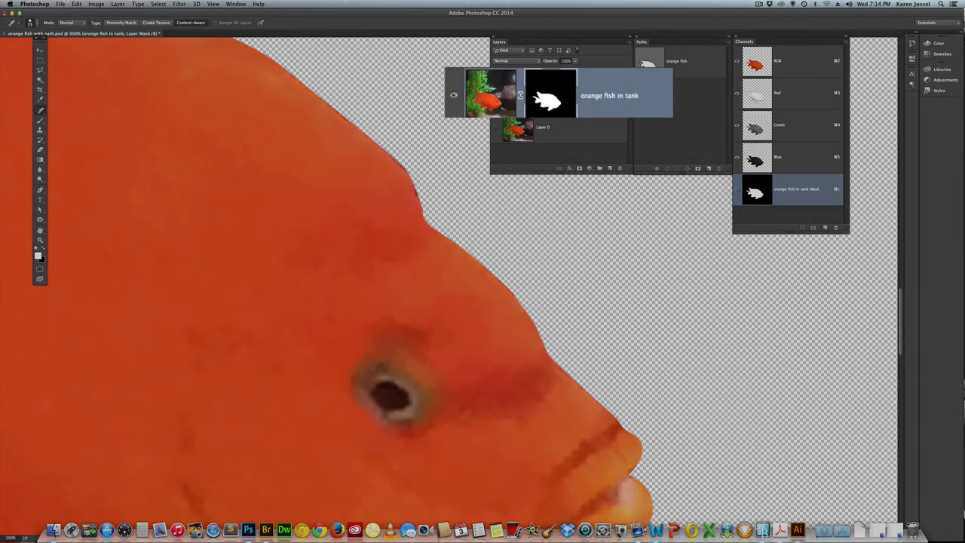
pyautogui.click(502, 95)
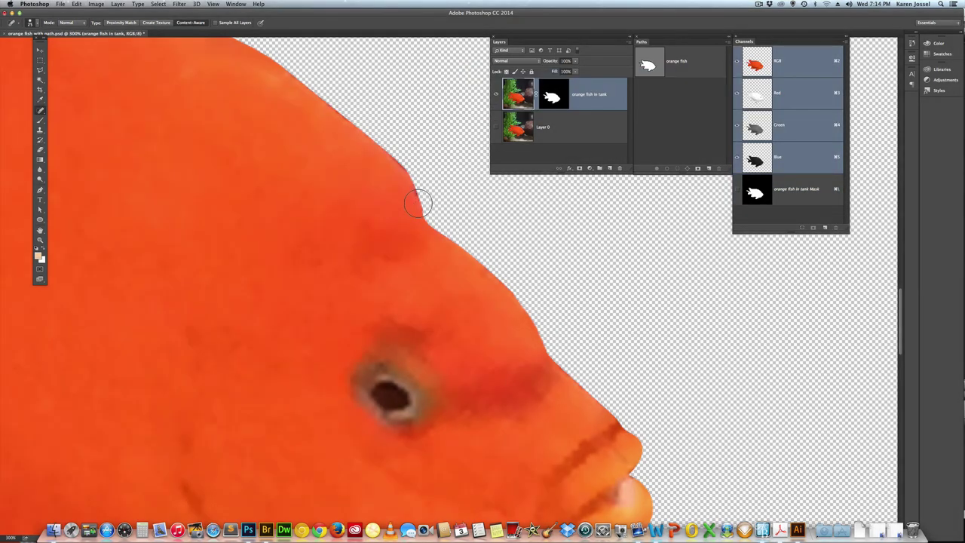
pyautogui.moveTo(424, 213)
pyautogui.mouseDown()
pyautogui.moveTo(352, 121)
pyautogui.moveTo(305, 87)
pyautogui.mouseUp()
# Step: Fit the whole image in the window and spot-heal the lower fin's edge
pyautogui.click(40, 240)
pyautogui.press('super+minus')
pyautogui.press('super+minus')
pyautogui.press('super+minus')
pyautogui.doubleClick(40, 231)
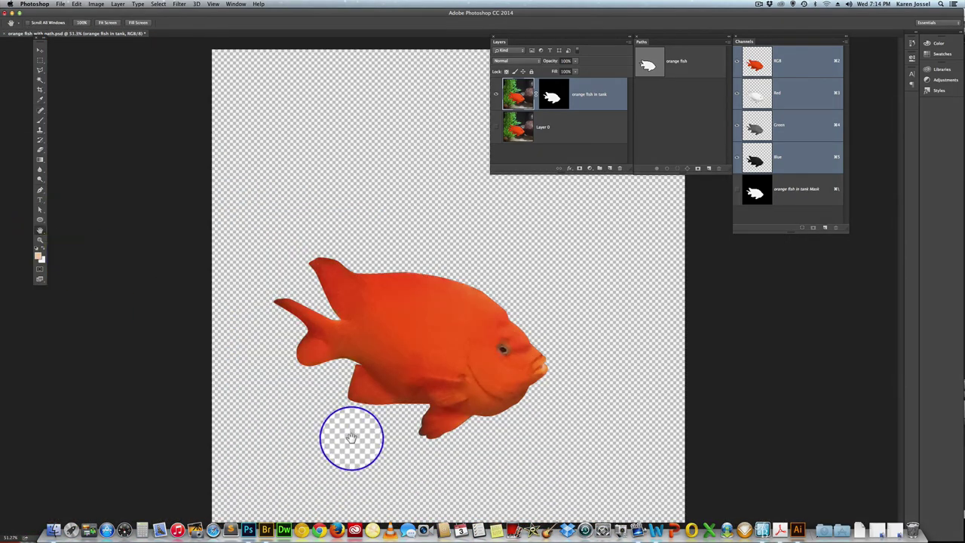
pyautogui.click(41, 110)
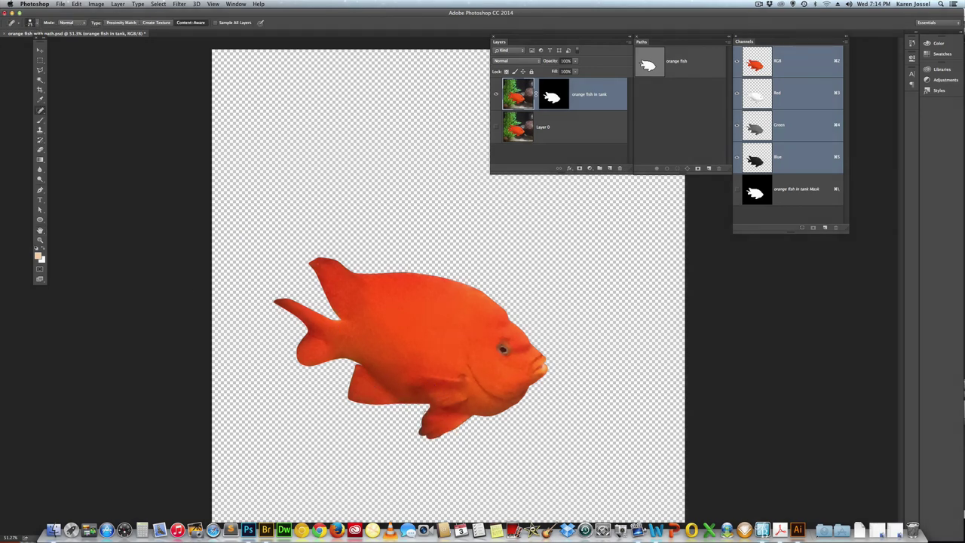
pyautogui.moveTo(425, 414)
pyautogui.mouseDown()
pyautogui.moveTo(421, 433)
pyautogui.moveTo(431, 440)
pyautogui.moveTo(459, 425)
pyautogui.mouseUp()
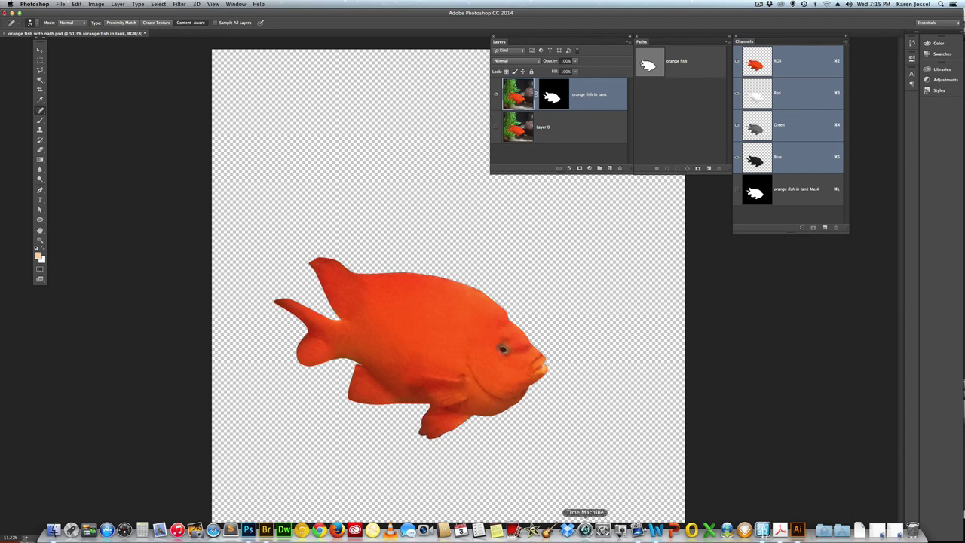